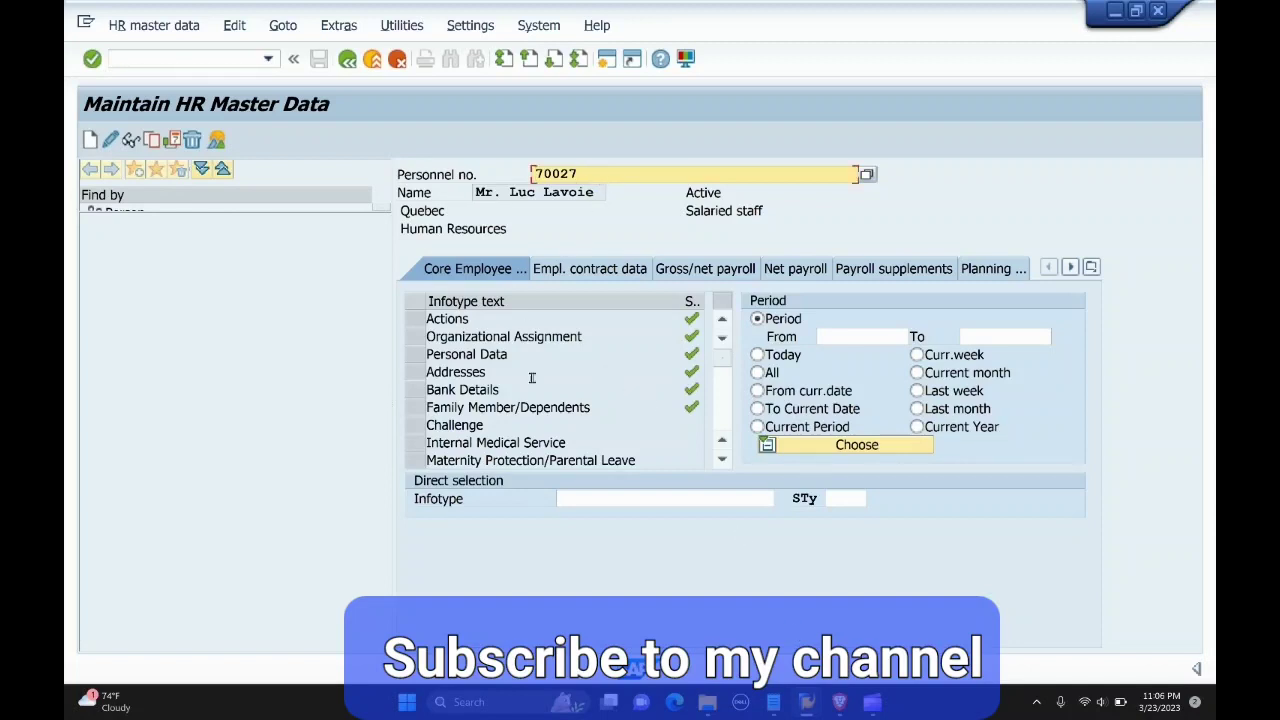
- Enter infotype 0006 under Direct selection so it resolves to Addresses for personnel number 70027
left_click(575, 489)
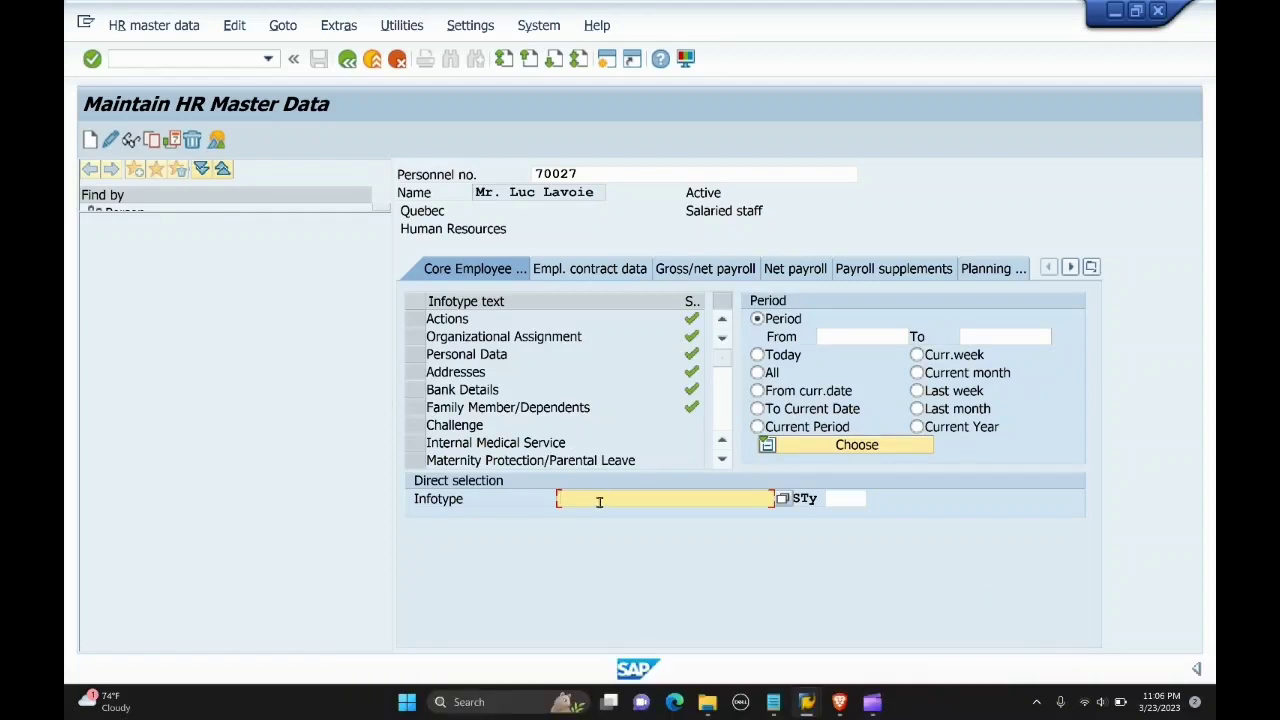
type("00")
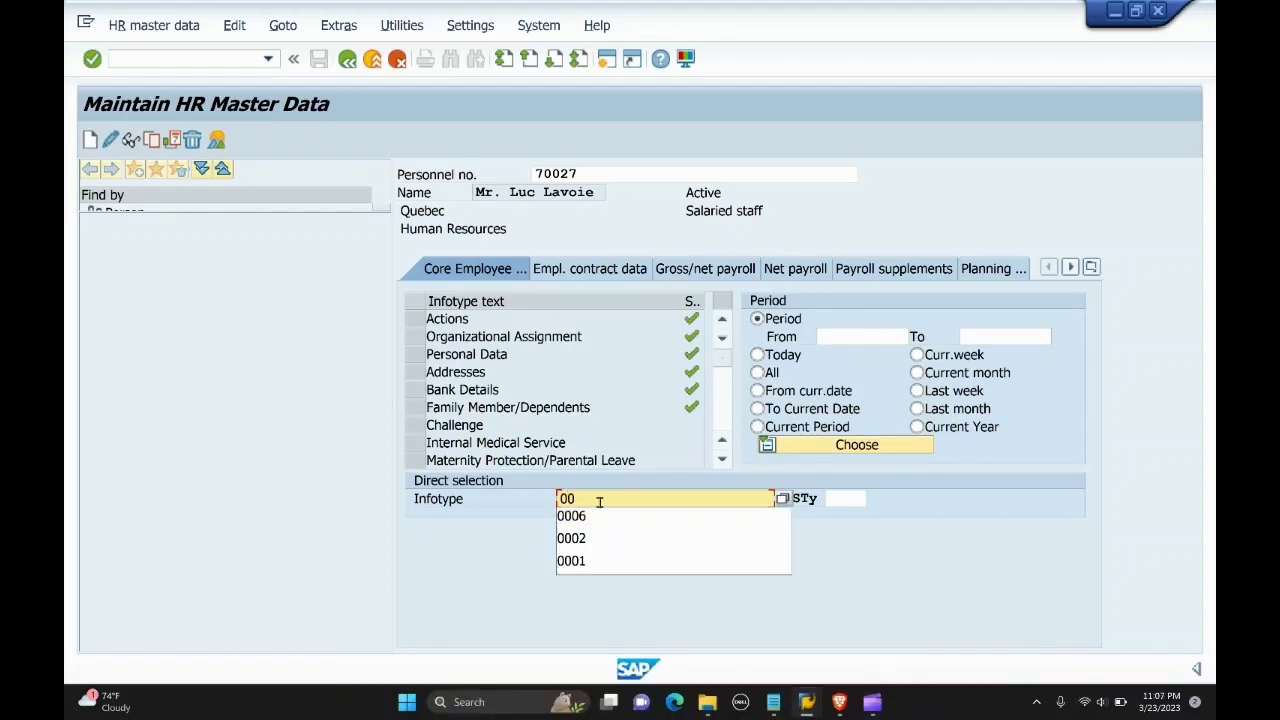
type("06")
key("Return")
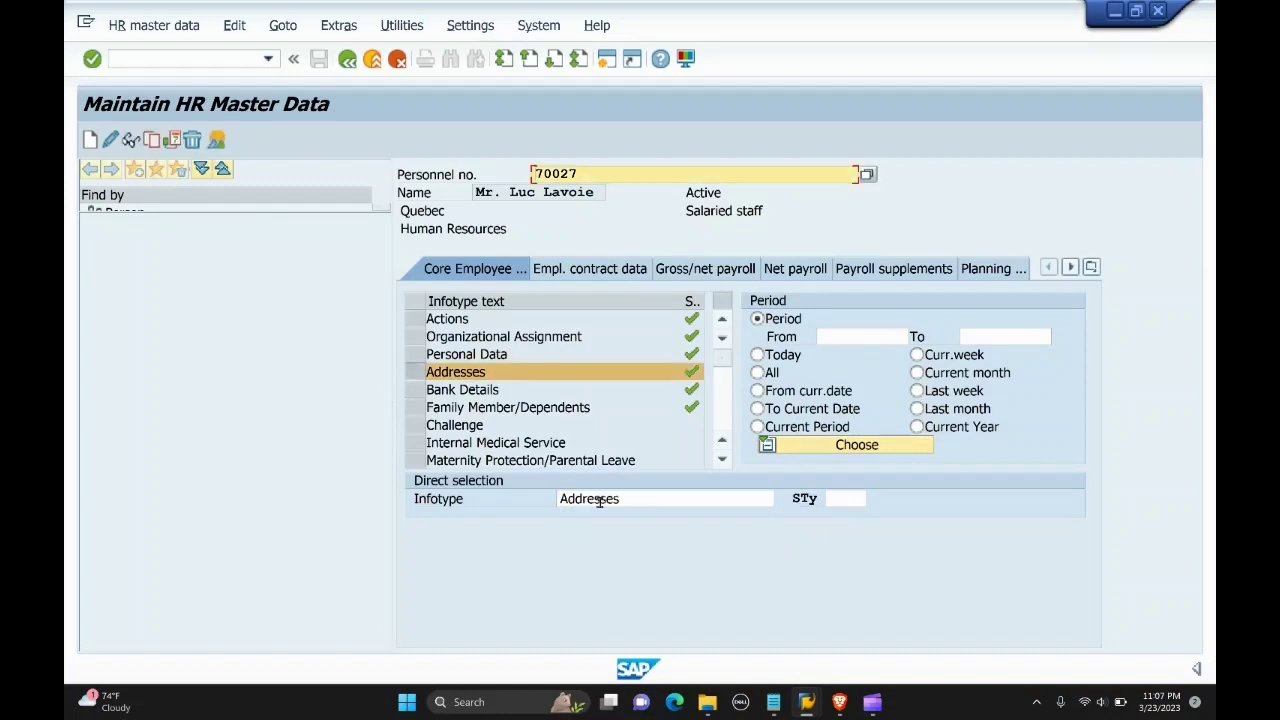
- Open the STy value help and browse the Permanent residence, Emergency and Mailing address subtypes
left_click(847, 498)
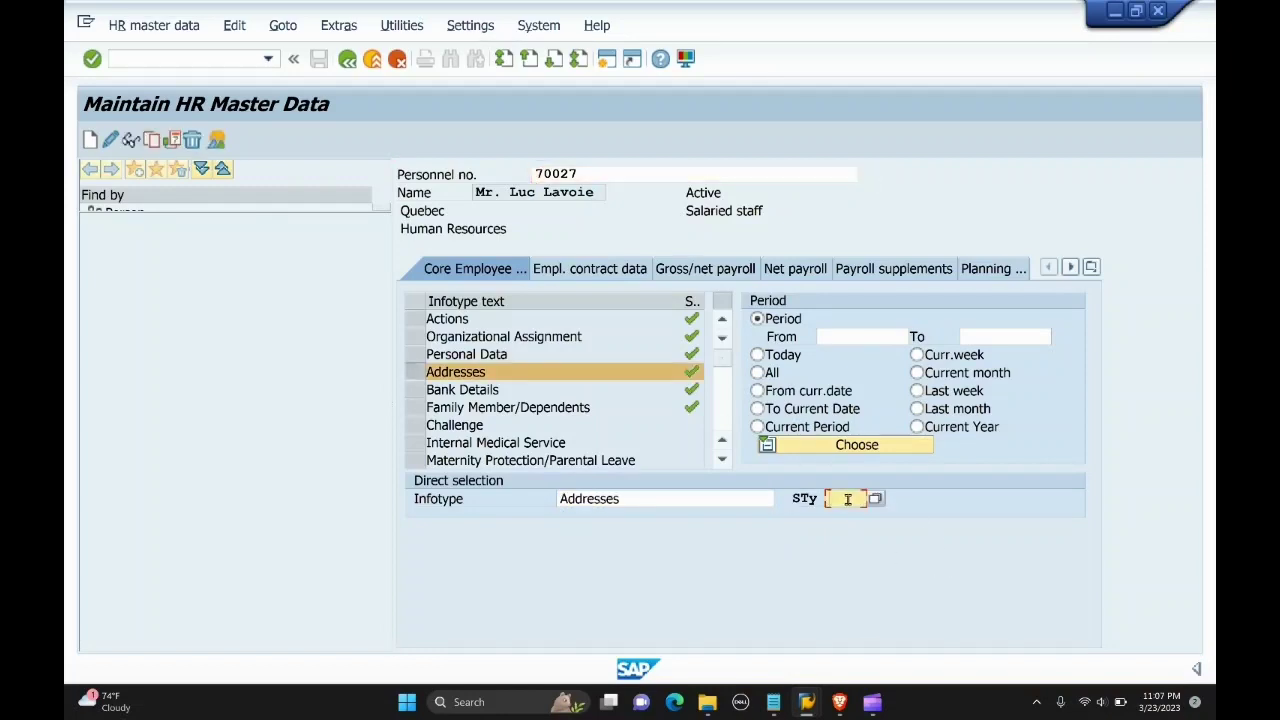
left_click(876, 500)
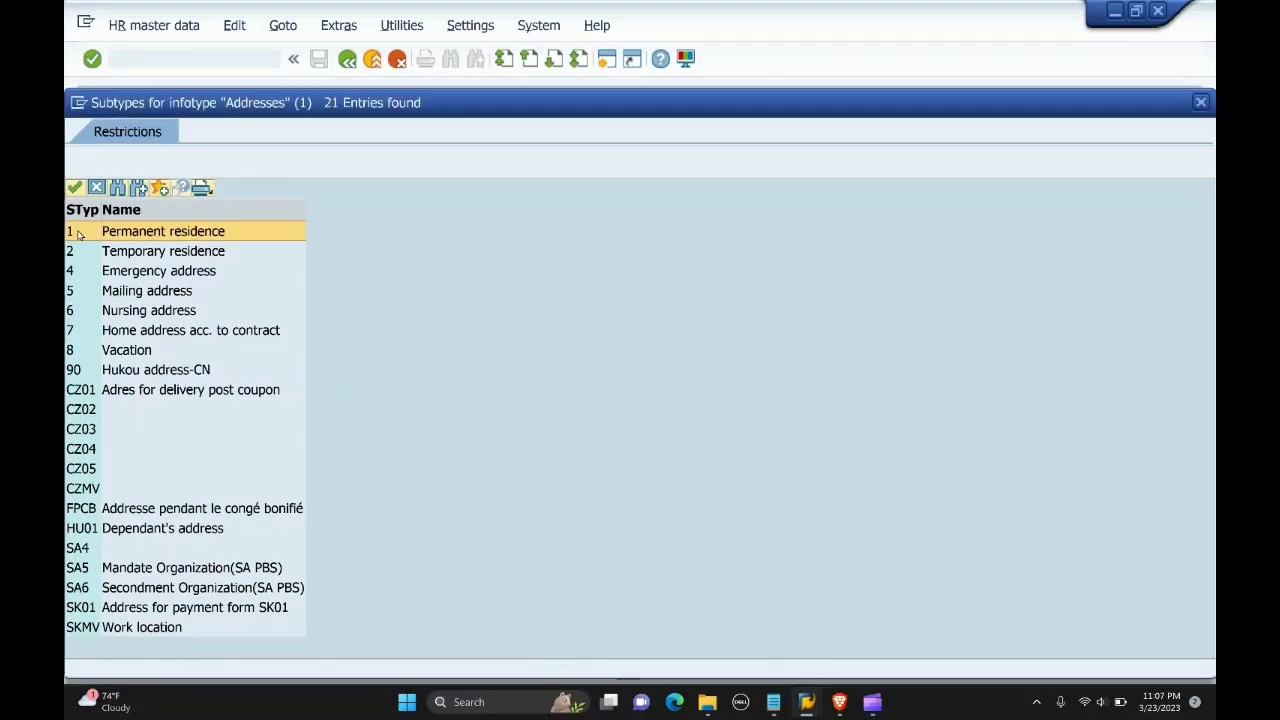
double_click(135, 231)
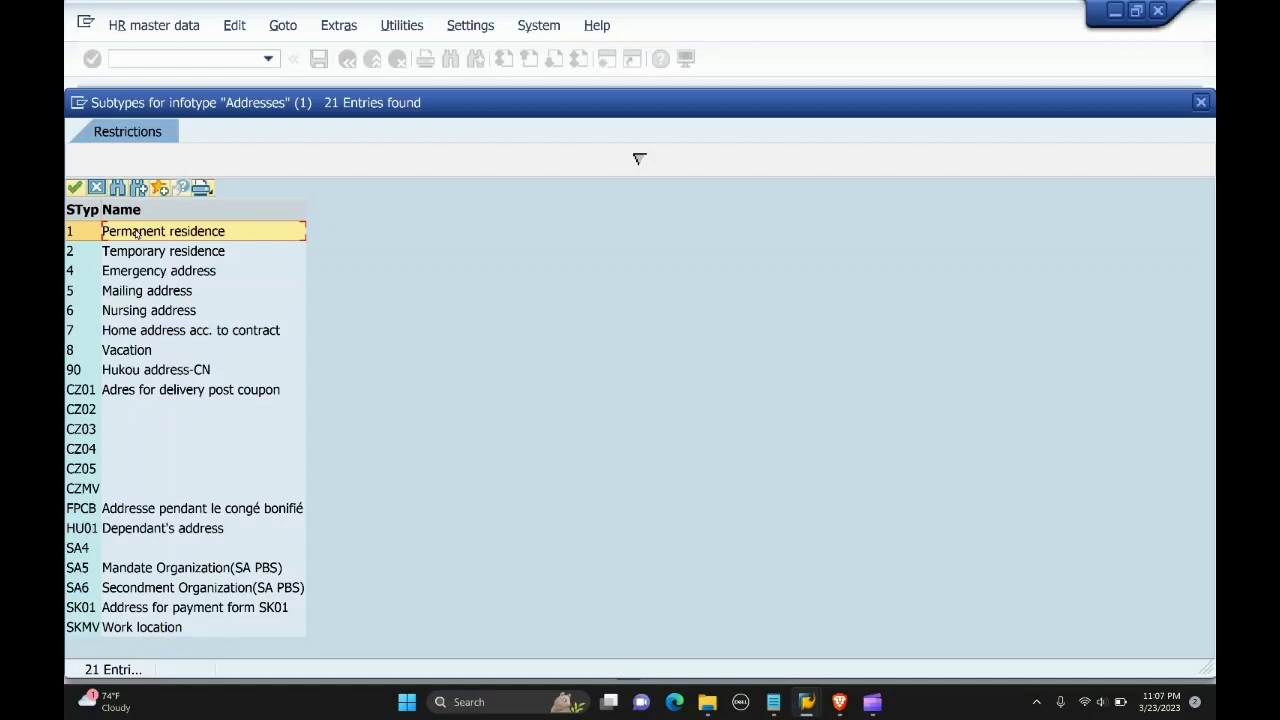
left_click(98, 278)
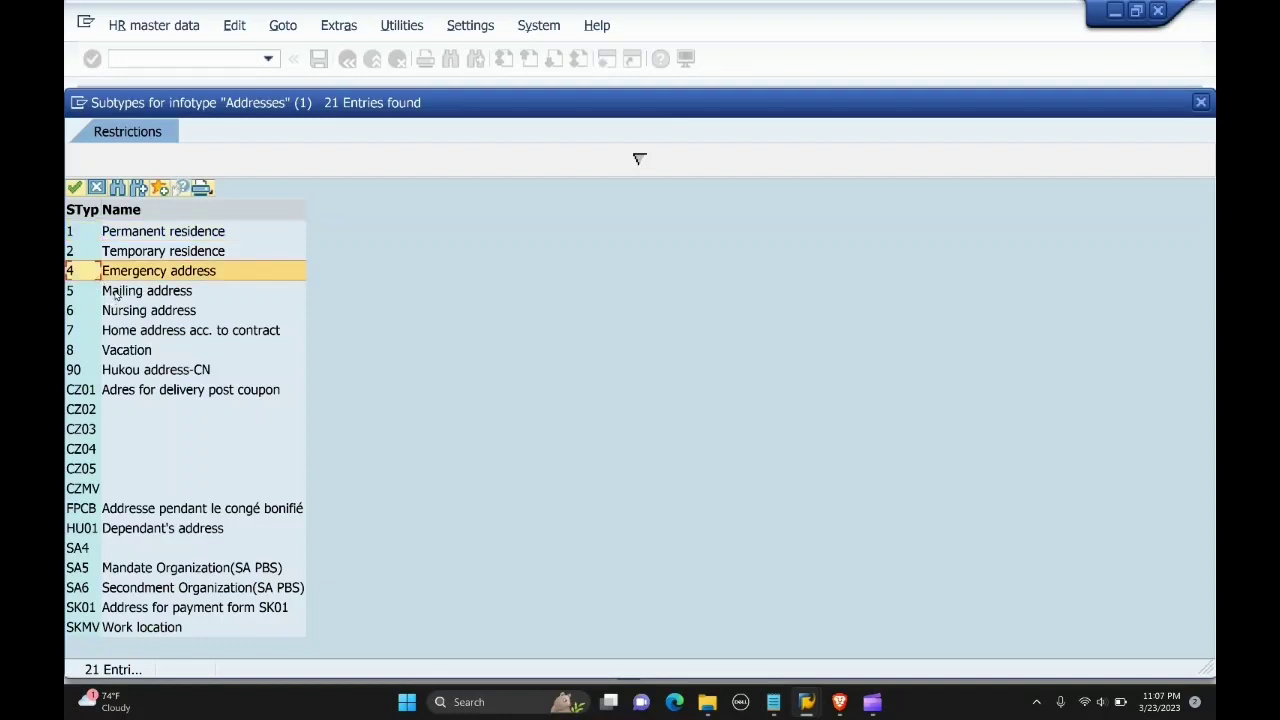
left_click(116, 292)
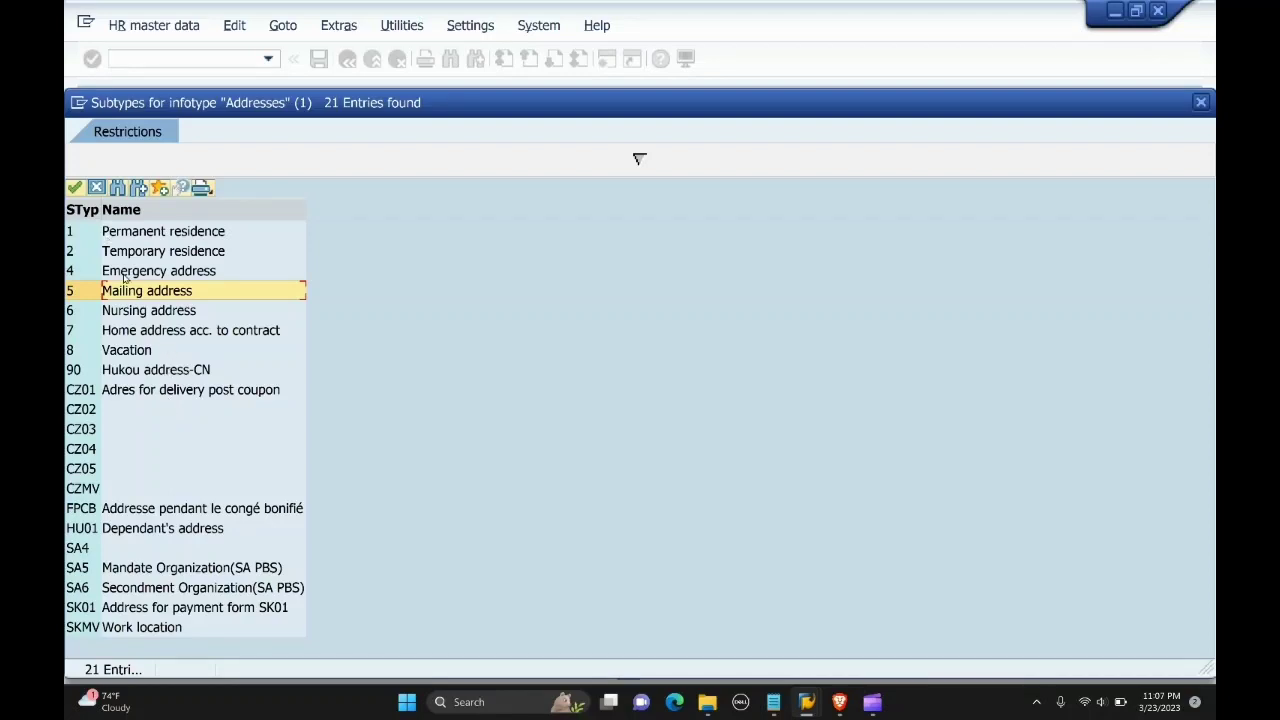
- Close the subtype list and show the List Addresses overview with records of subtypes 1 and 4
left_click(96, 189)
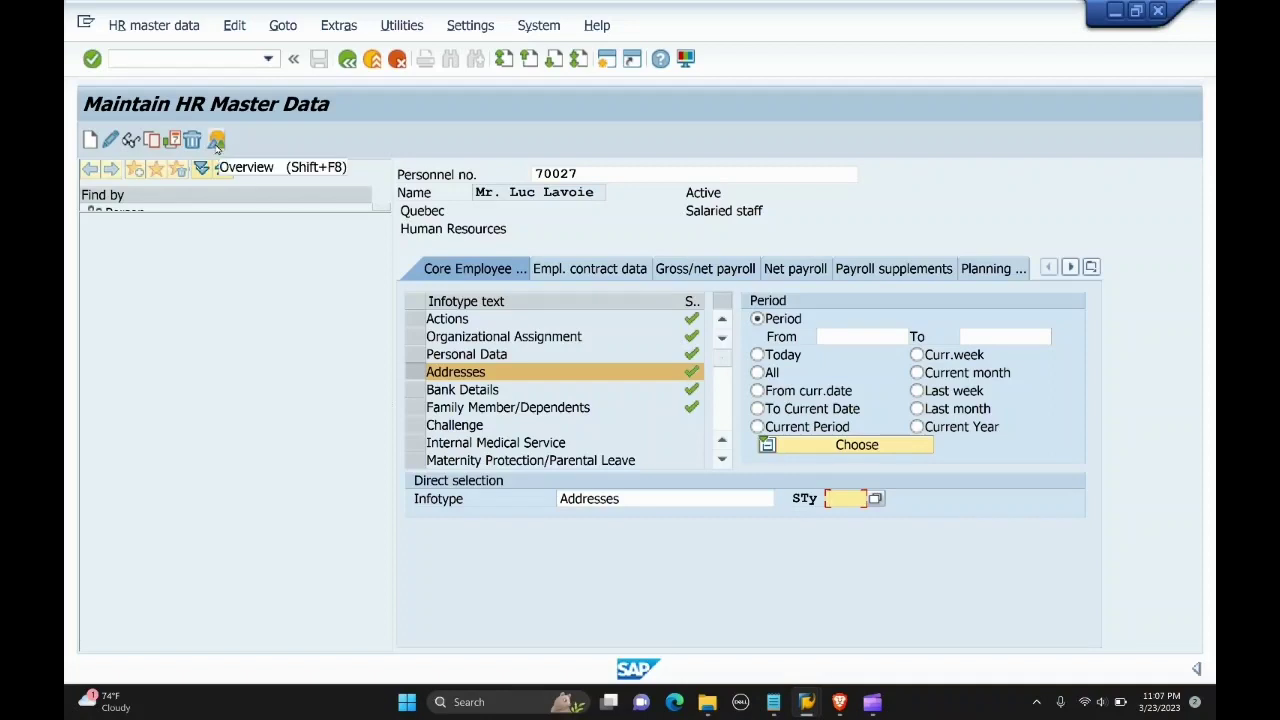
left_click(216, 143)
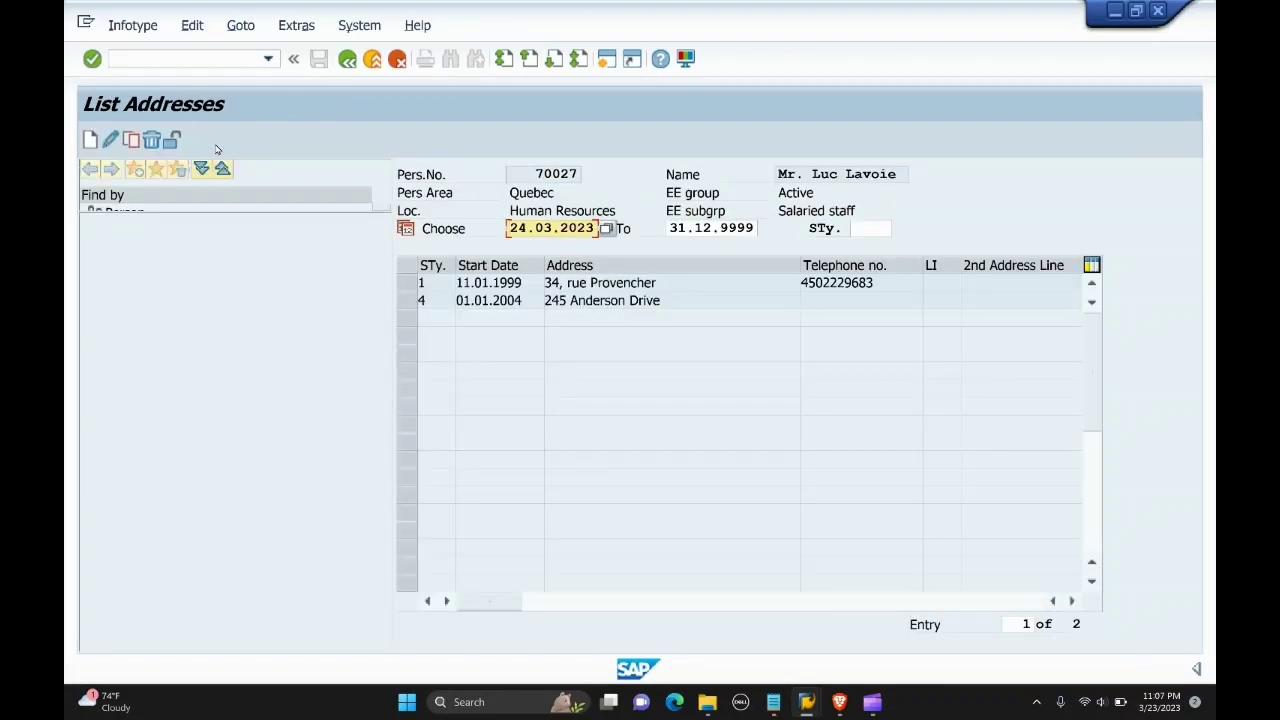
- Review the subtype 1 row's start date and street, select it, and open it in Change mode
left_click(440, 288)
left_click(498, 283)
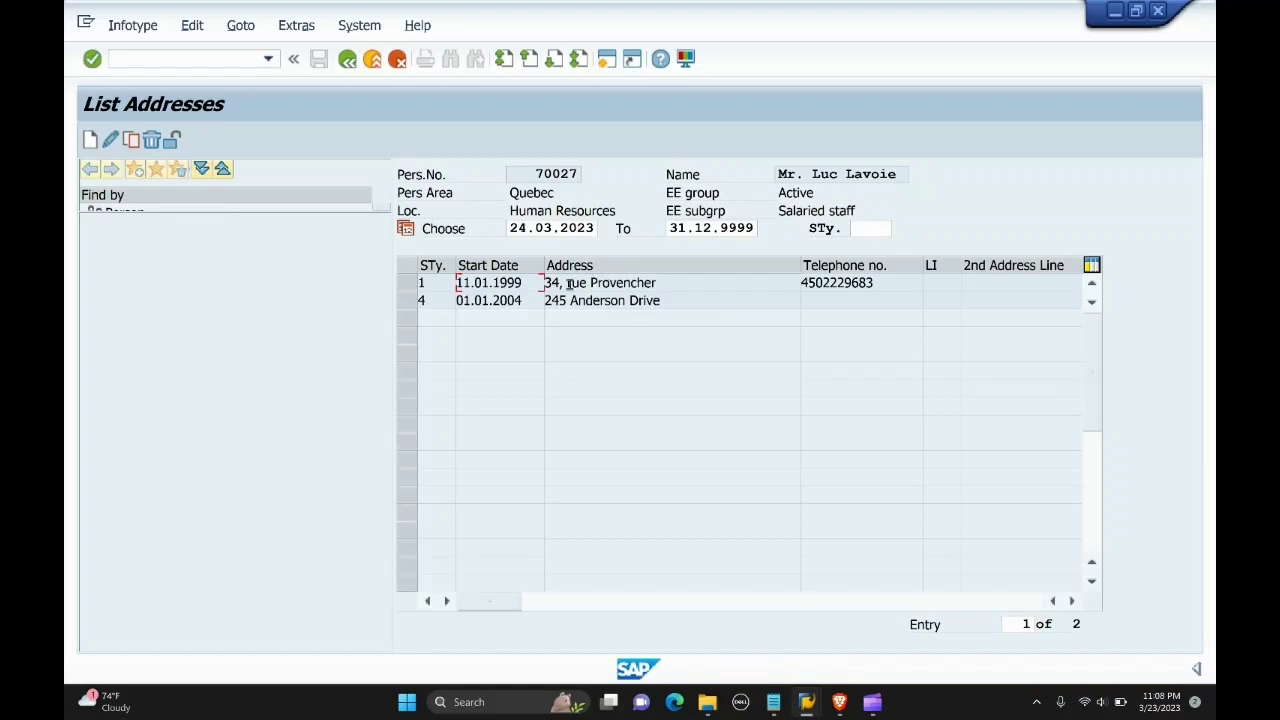
left_click(621, 284)
left_click(1024, 283)
left_click(409, 285)
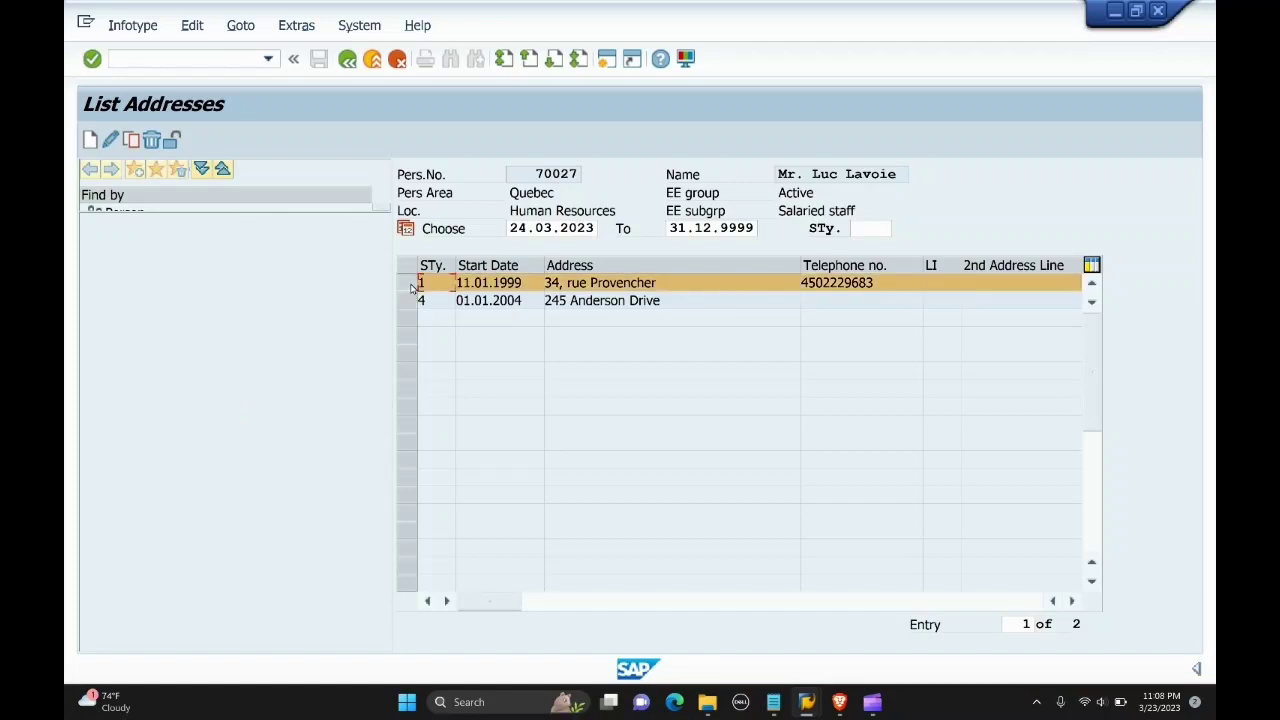
left_click(111, 143)
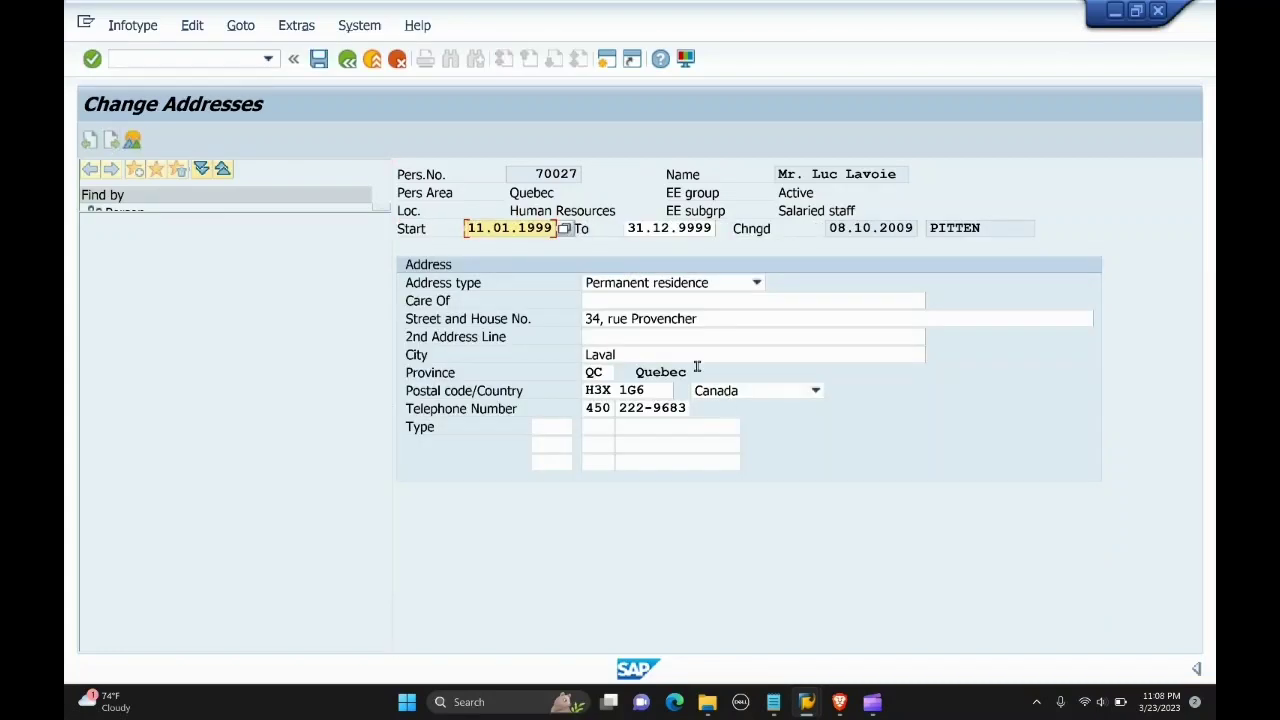
- Confirm Permanent residence as address type, check the city entry, then return to List Addresses
left_click(494, 289)
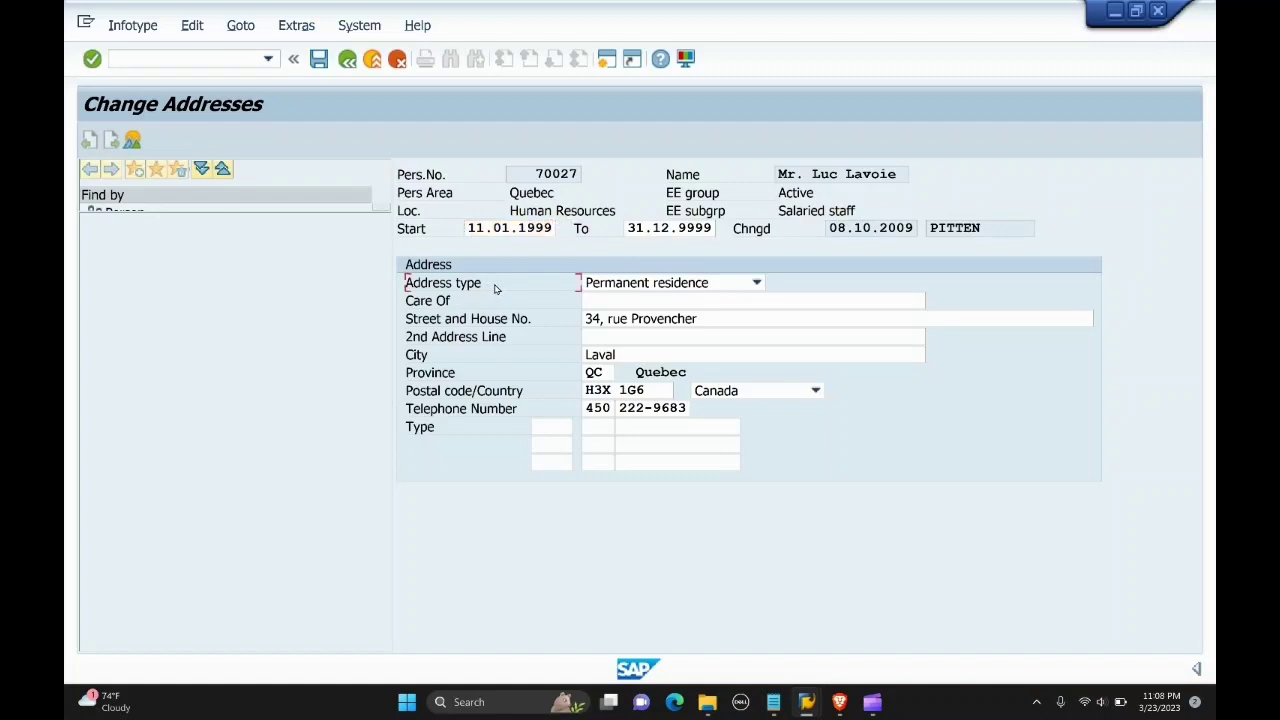
left_click(757, 284)
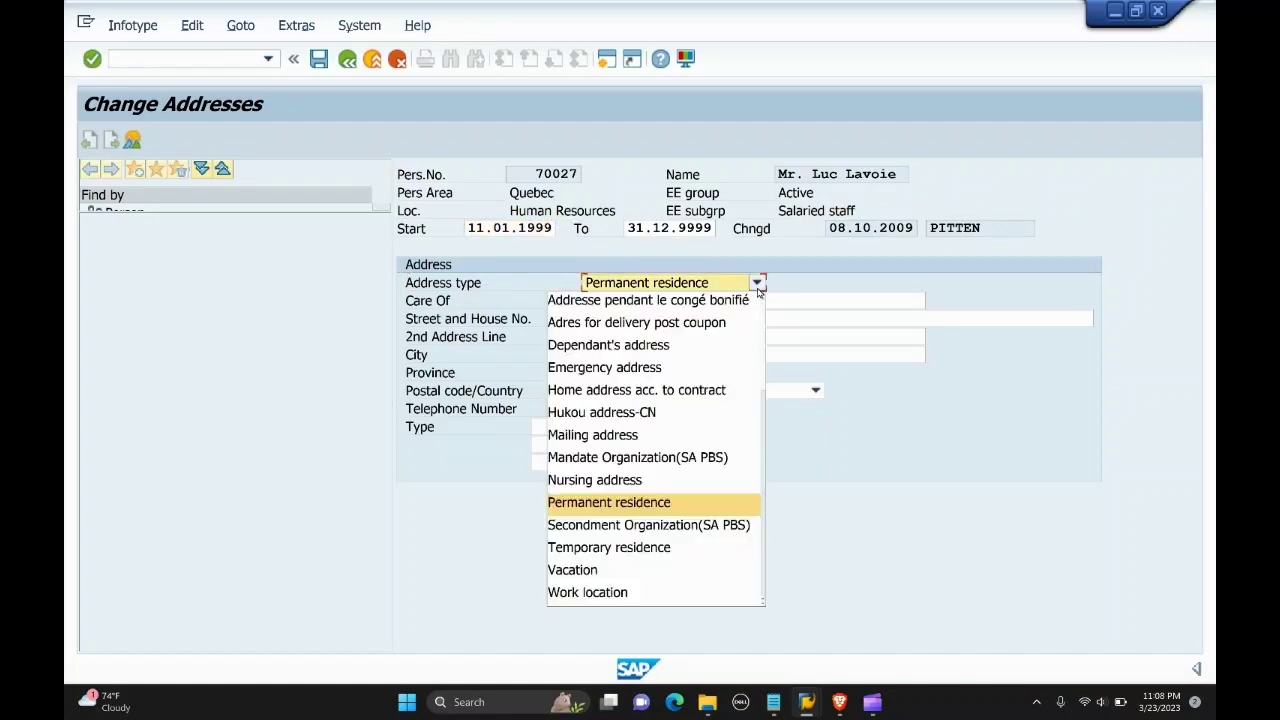
left_click(620, 503)
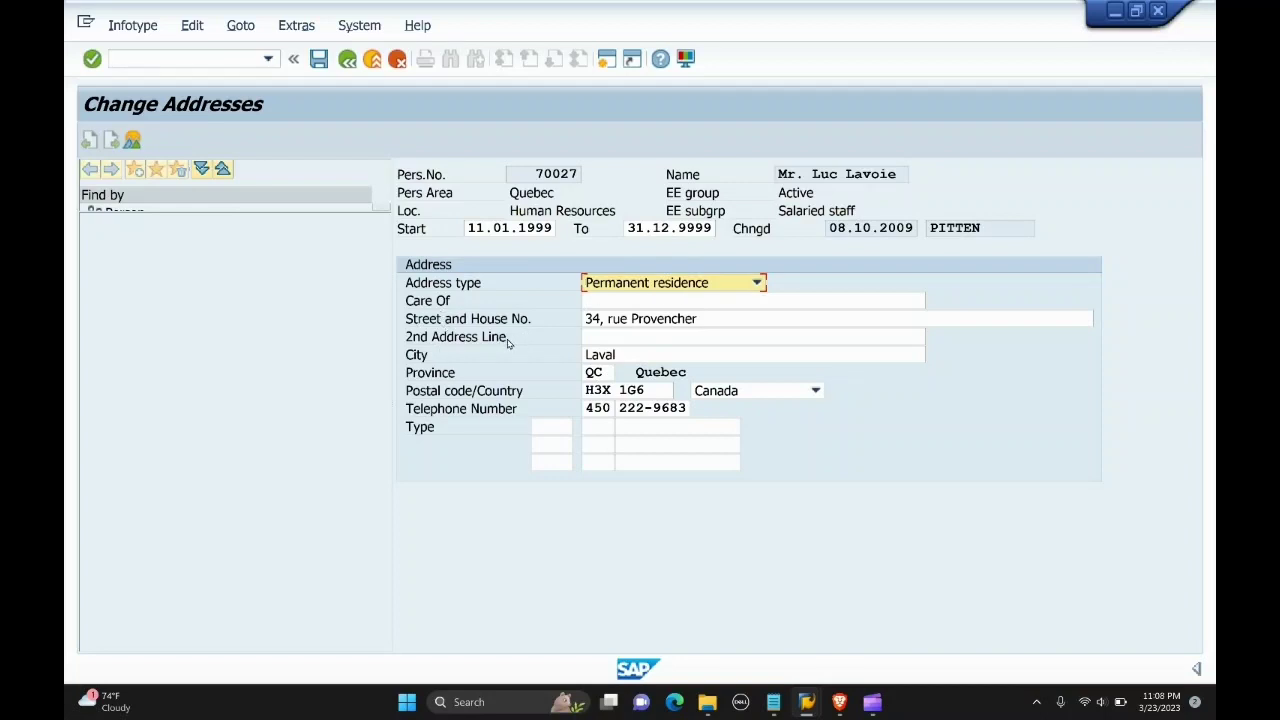
left_click(476, 358)
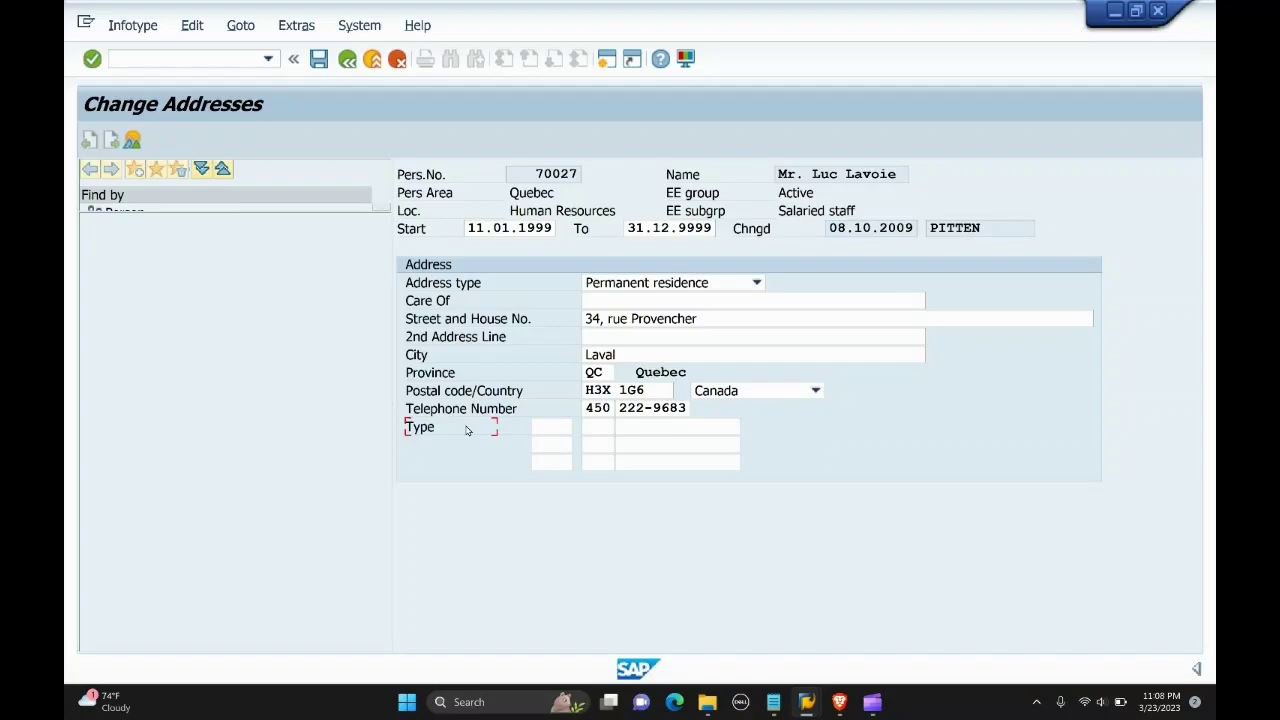
left_click(347, 60)
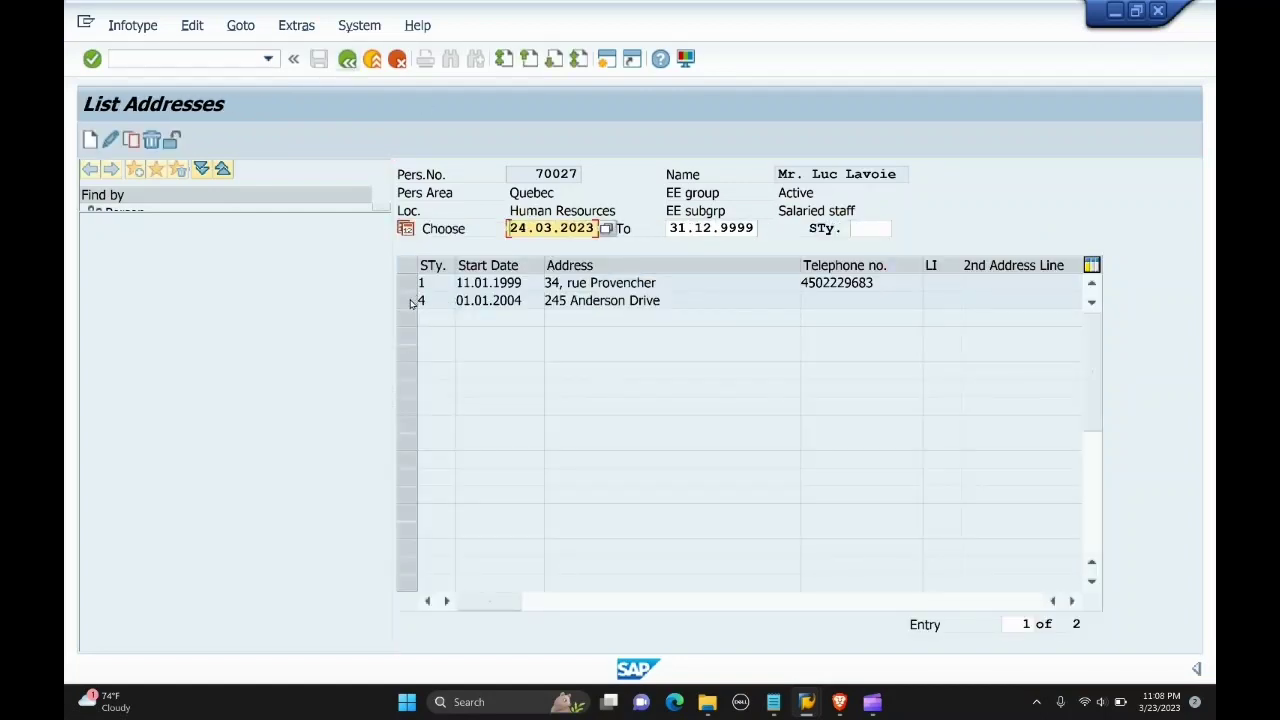
left_click(409, 302)
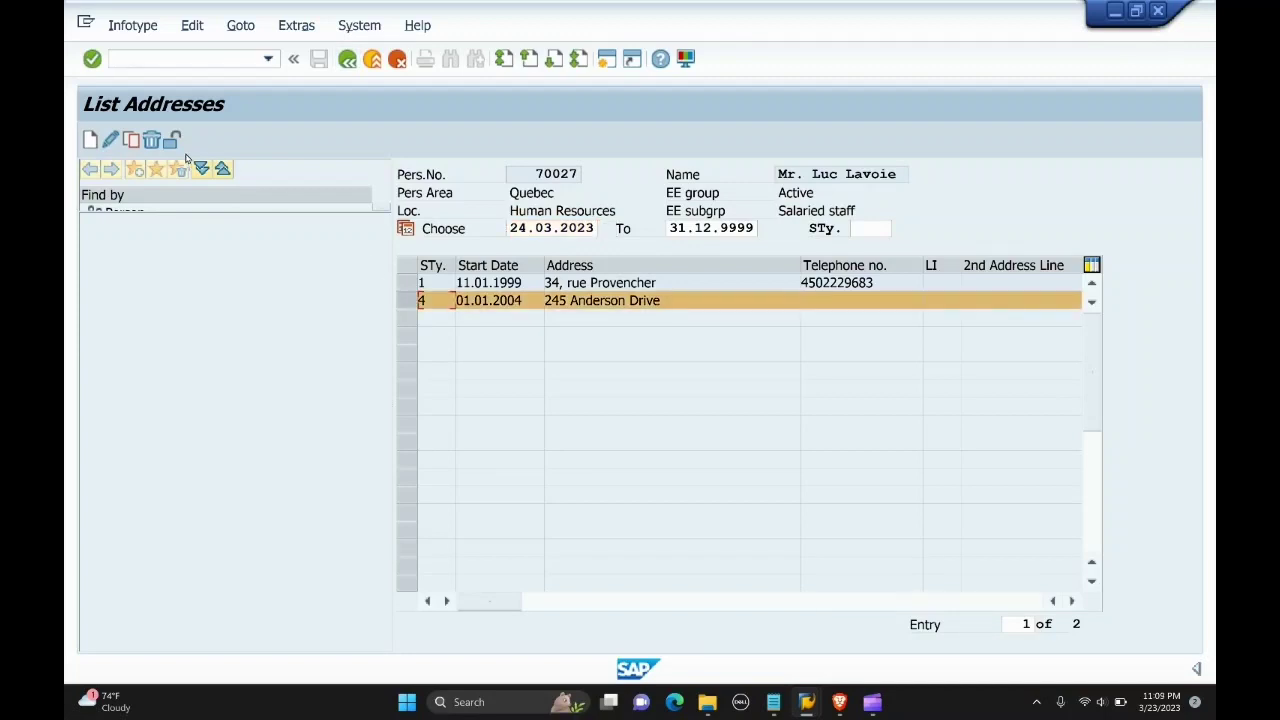
left_click(111, 143)
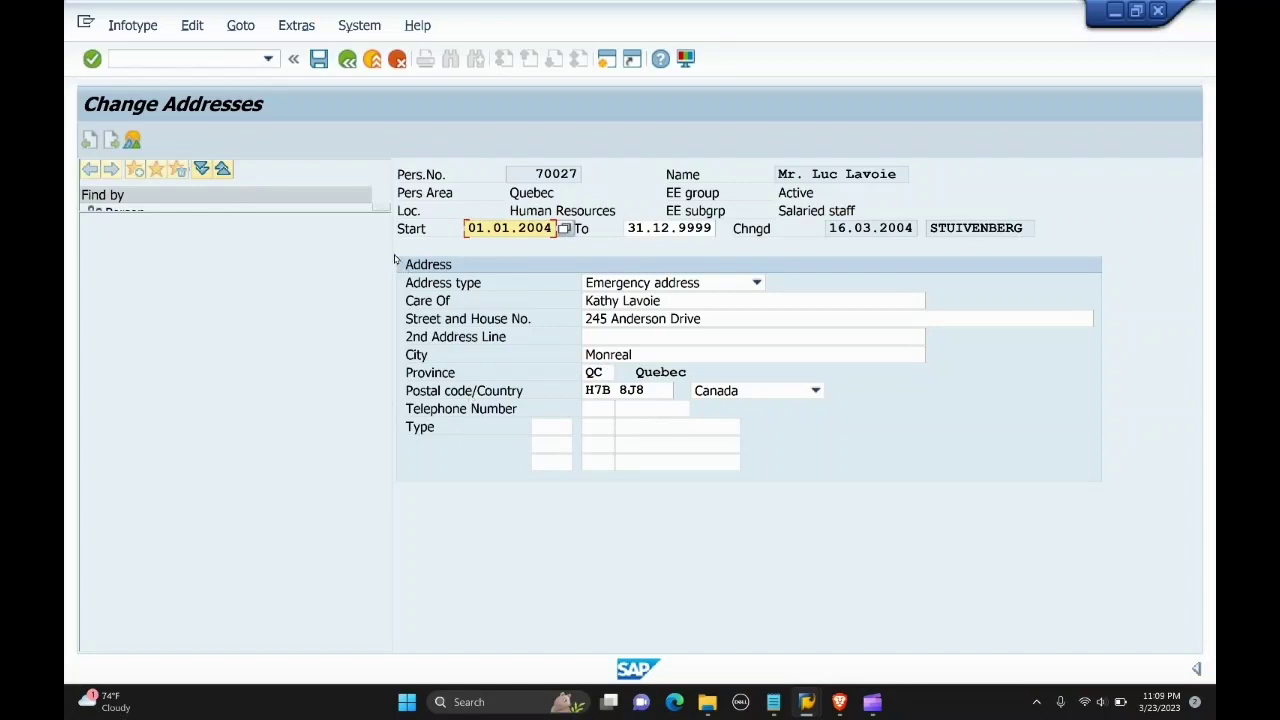
- Go back from Change Addresses through List Addresses to Maintain HR Master Data
left_click(348, 62)
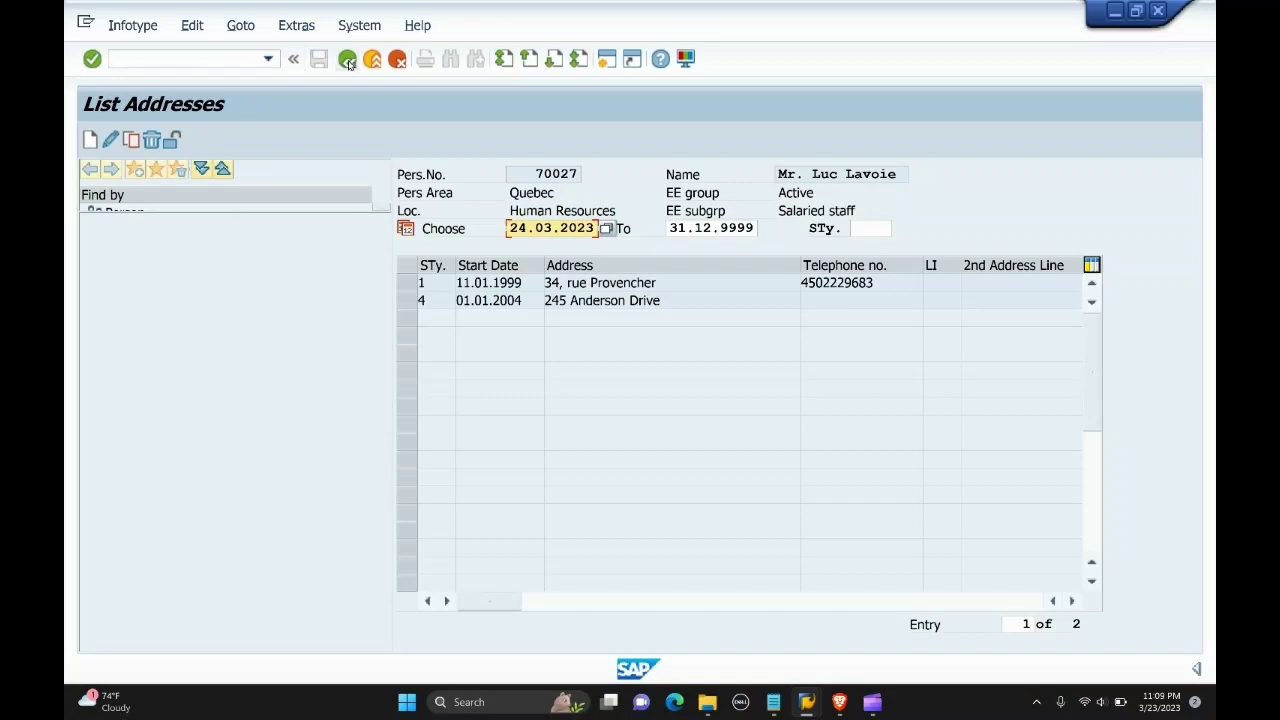
left_click(348, 62)
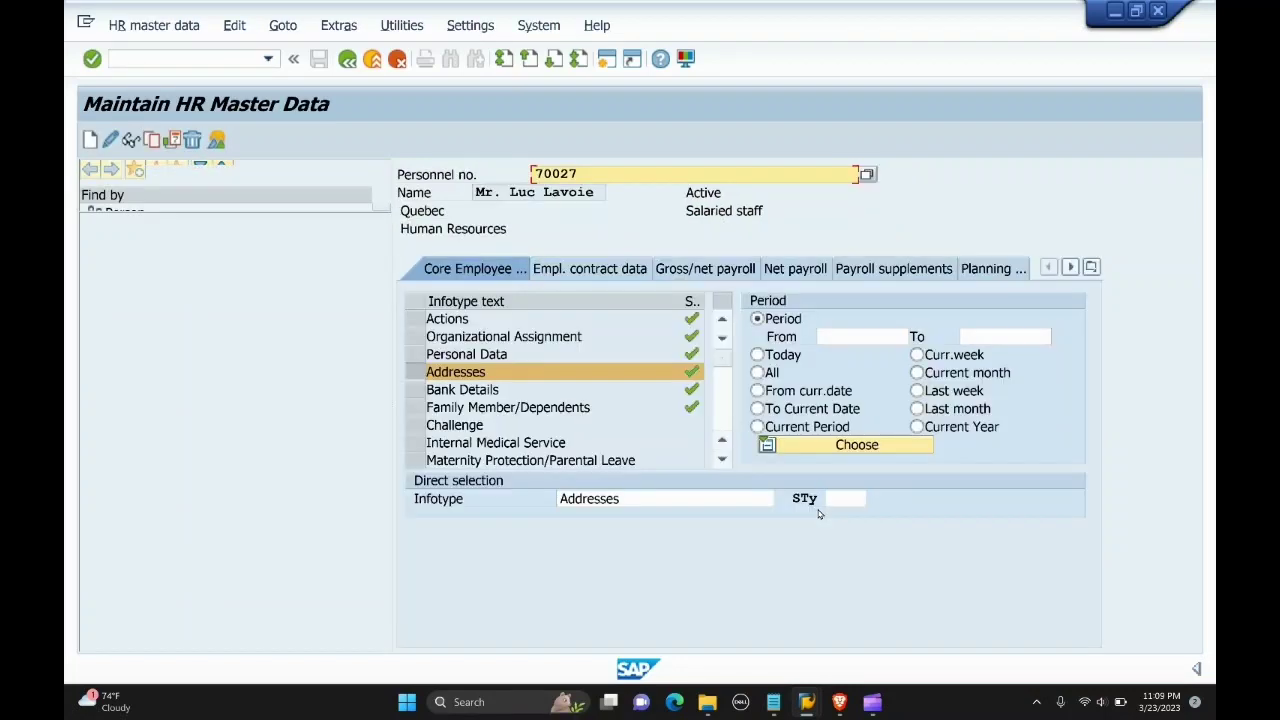
- Choose subtype 2 Temporary residence from the STy value help and create a new address record
left_click(855, 499)
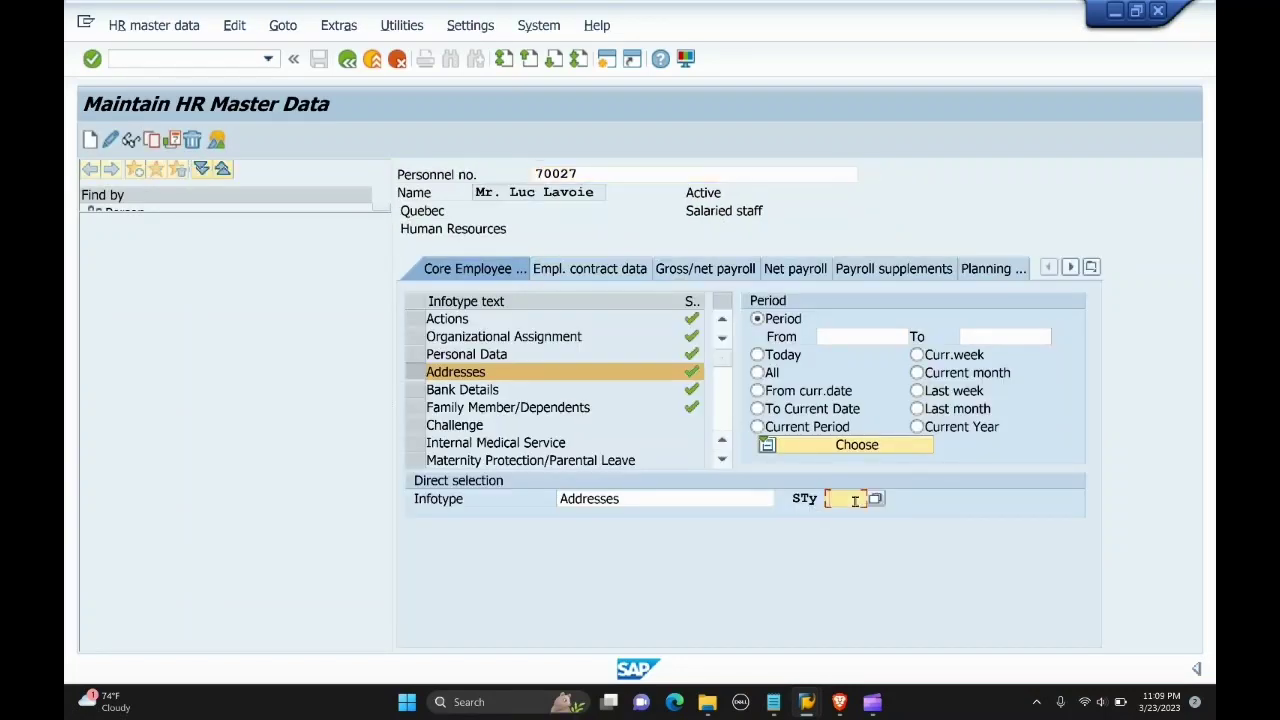
left_click(875, 499)
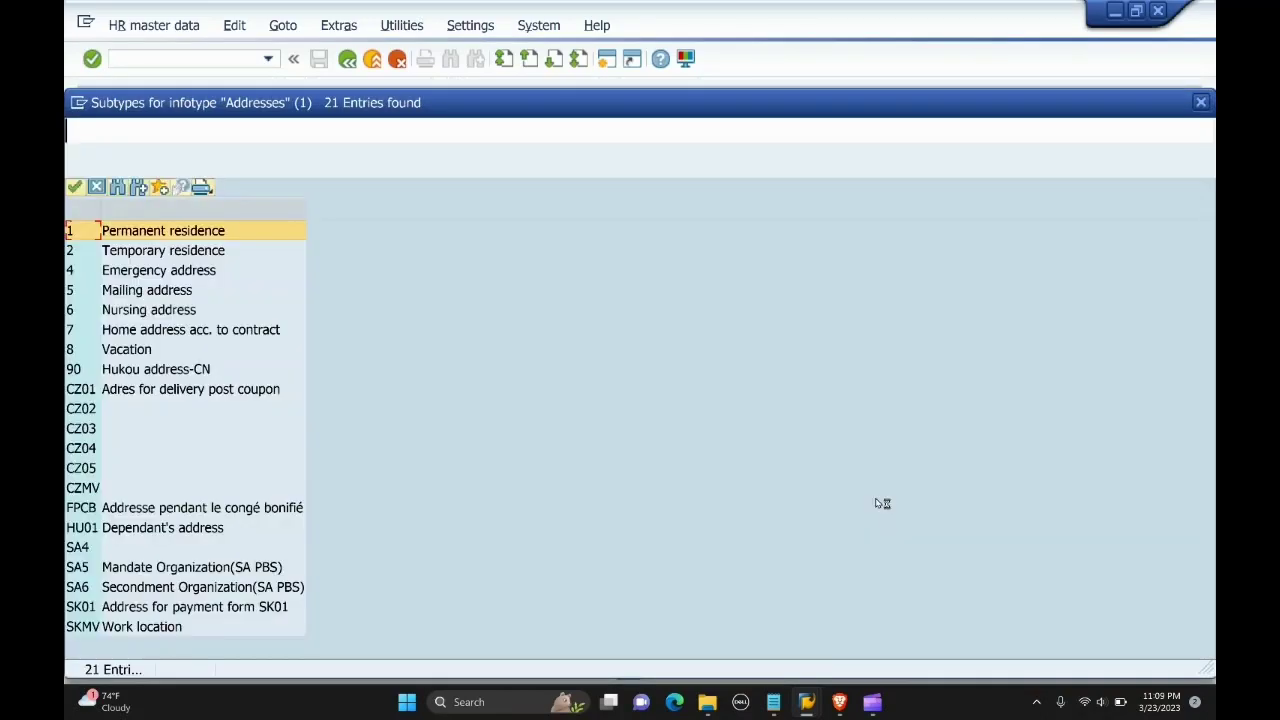
double_click(154, 252)
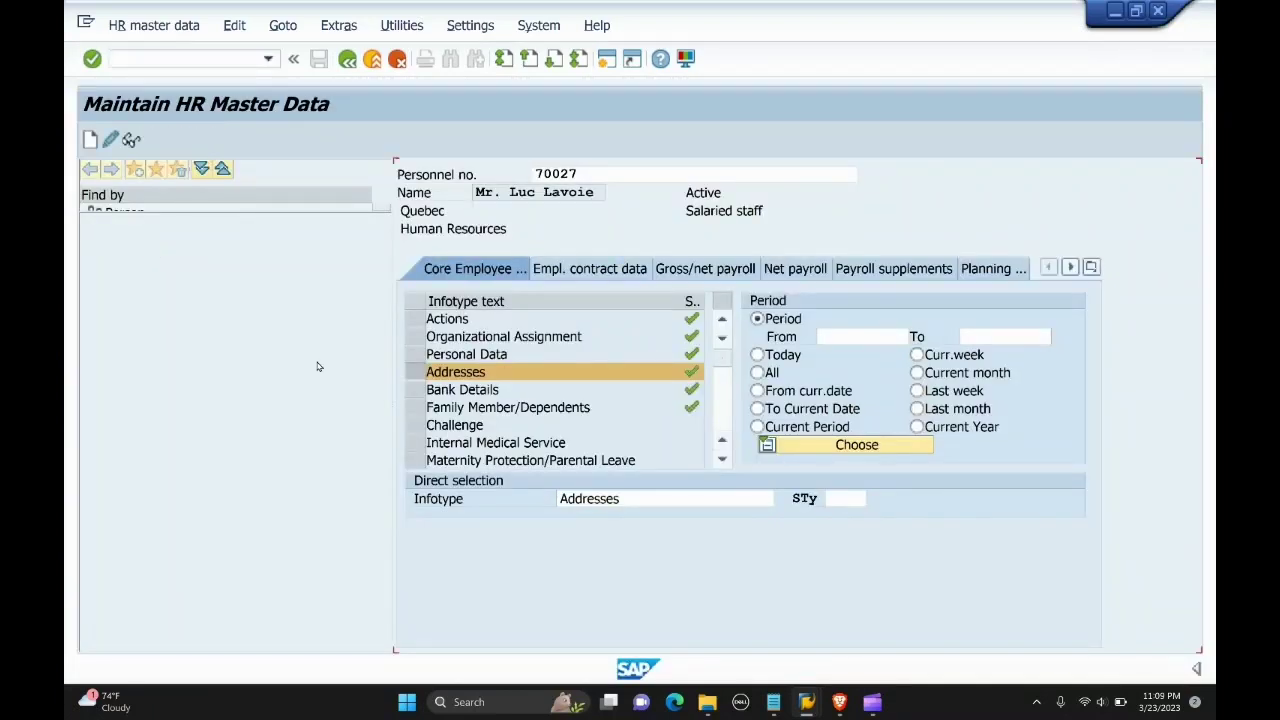
left_click(91, 143)
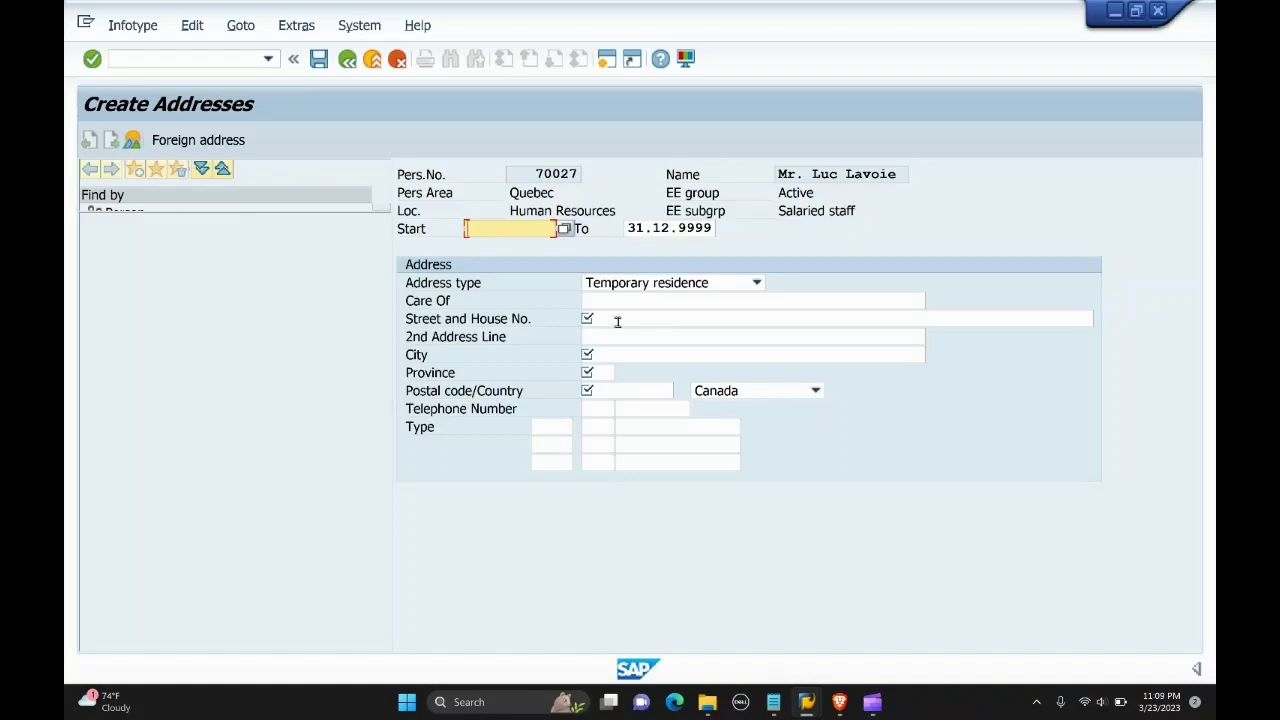
- Step through the empty Street, City, Province and Start fields, then exit without saving
left_click(618, 320)
left_click(613, 356)
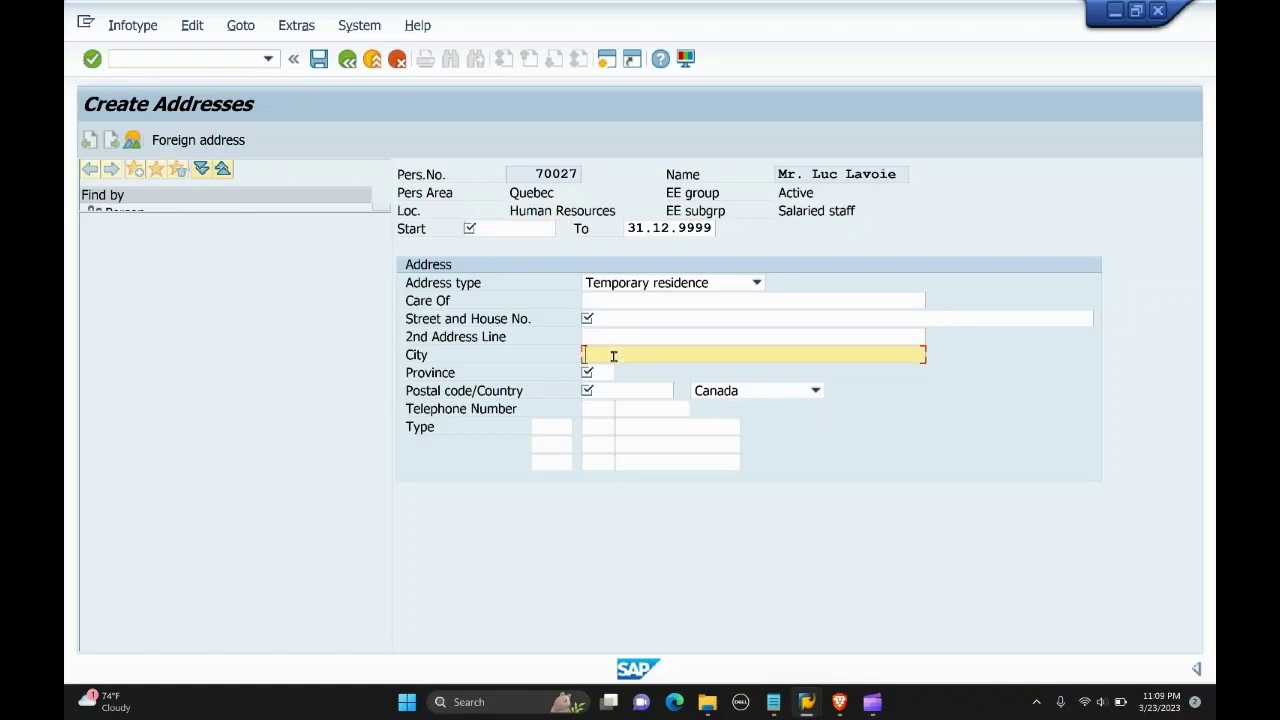
left_click(606, 372)
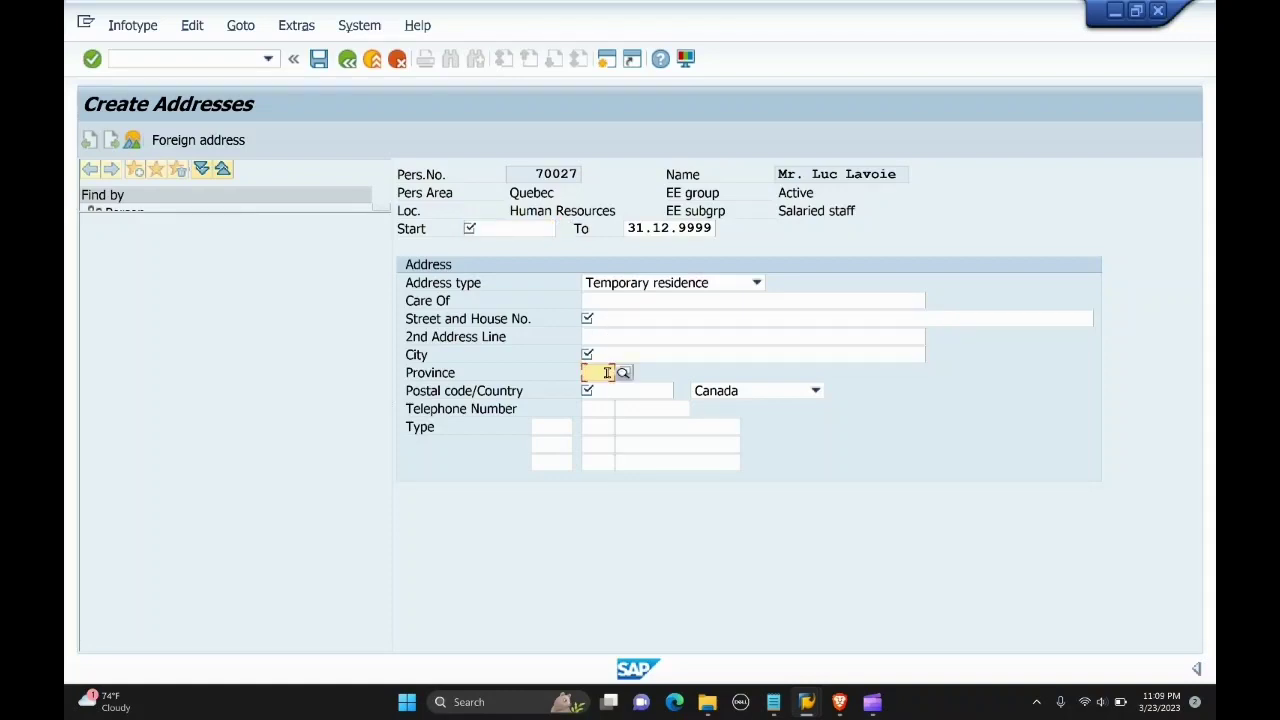
left_click(608, 357)
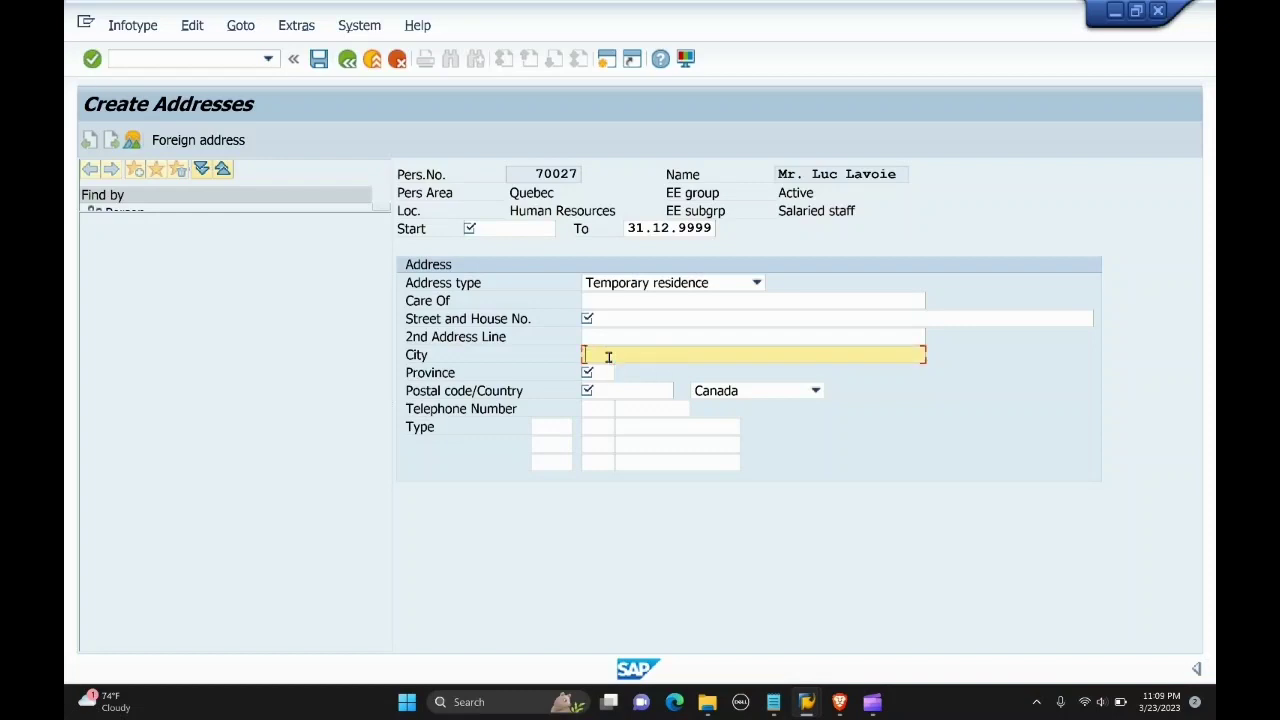
left_click(512, 228)
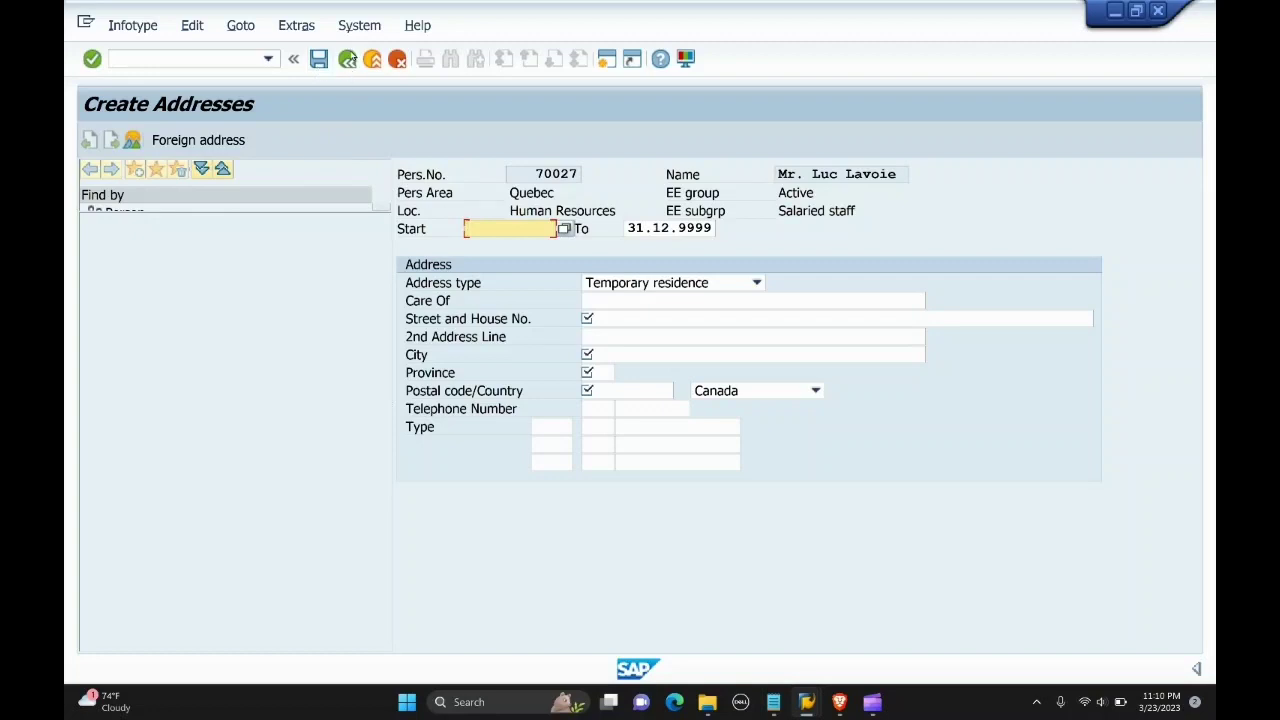
left_click(347, 60)
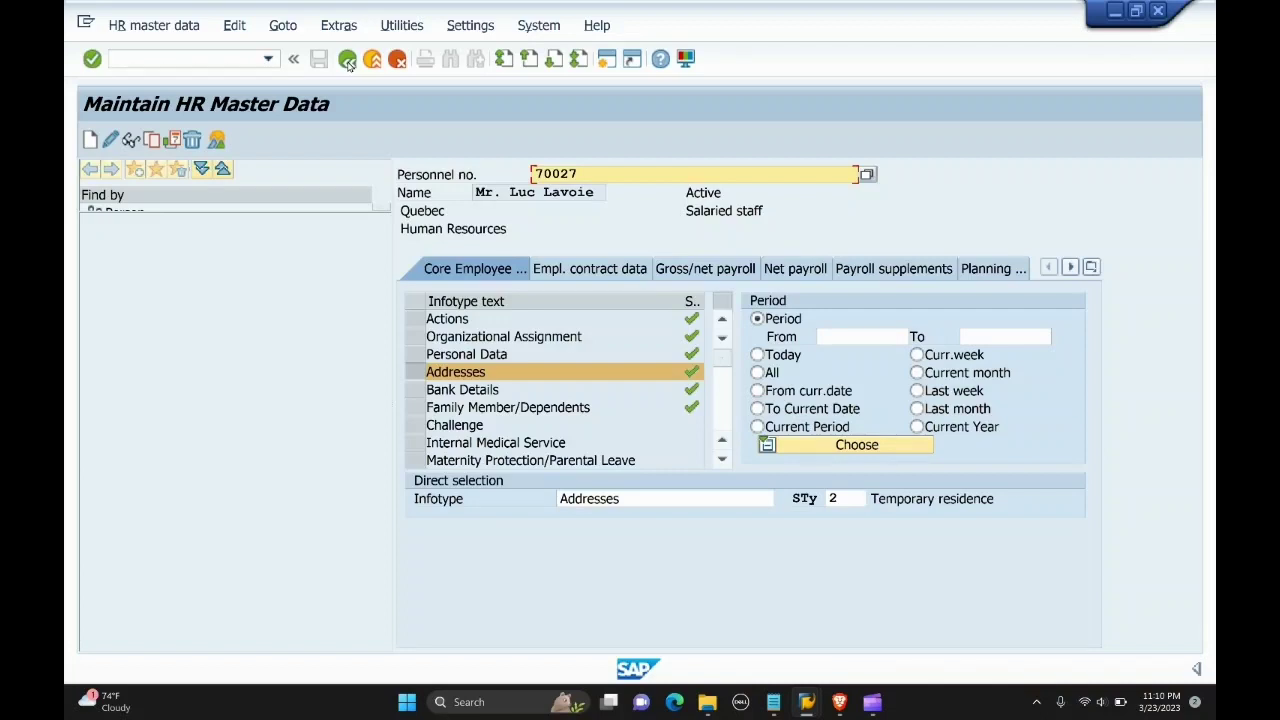
left_click(852, 497)
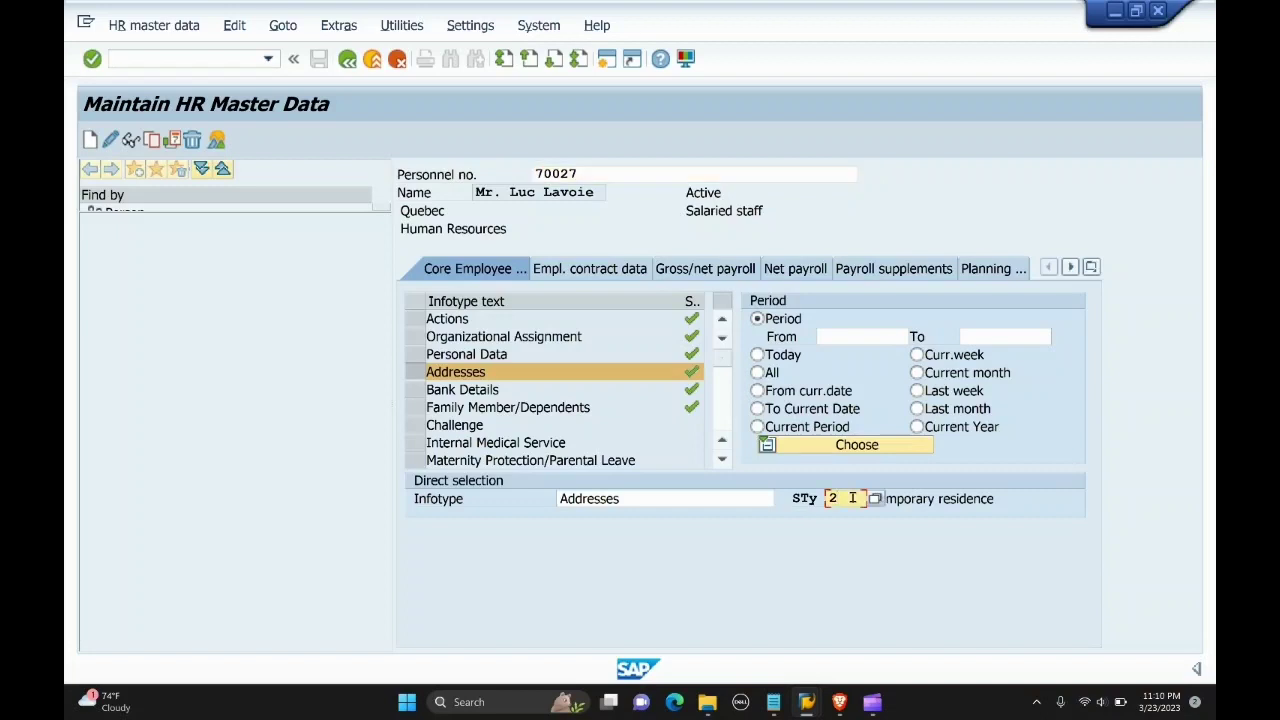